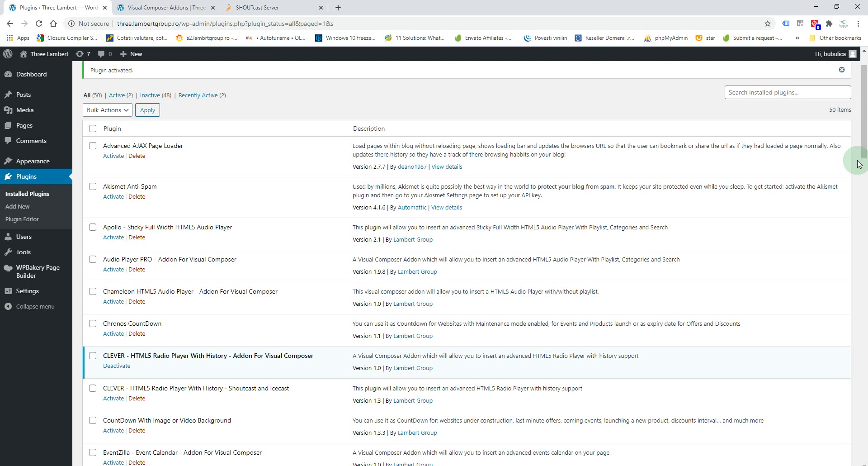
Step: Switch to the Visual Composer Addons page on the site and open it for editing
left_click(161, 12)
left_click_drag(864, 154, 865, 136)
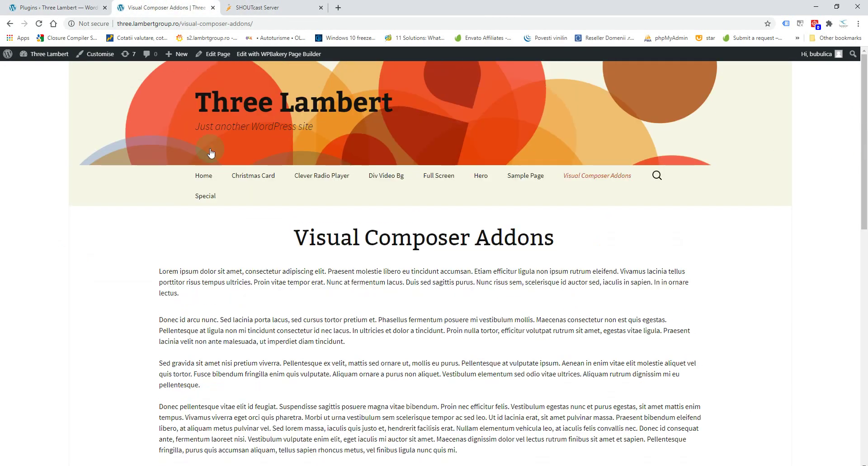
left_click(217, 55)
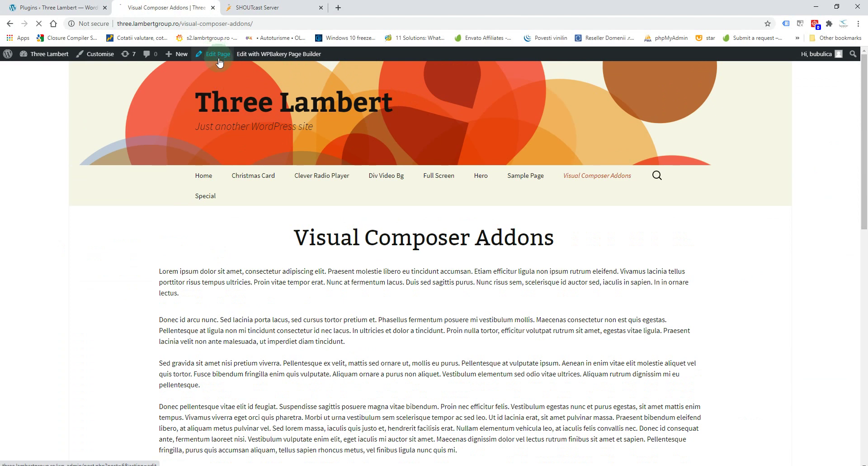
left_click(541, 210)
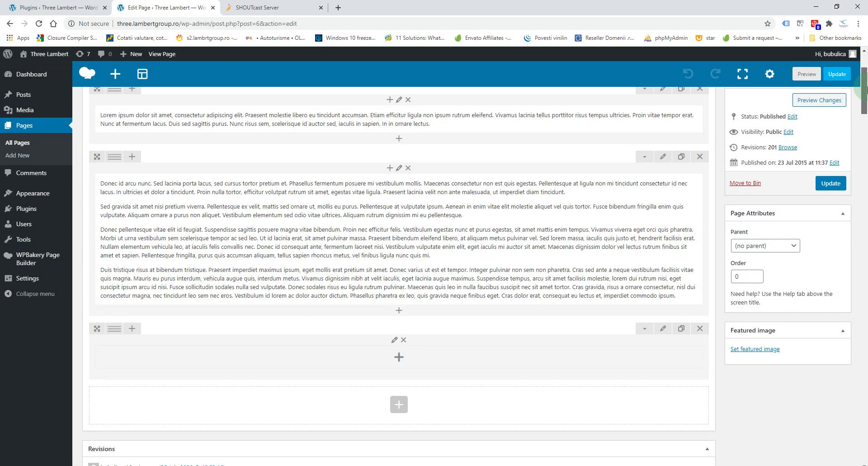
Step: Add a Clever Radio Player element from the LBG Multimedia Addons category to the page
left_click_drag(863, 74, 809, 91)
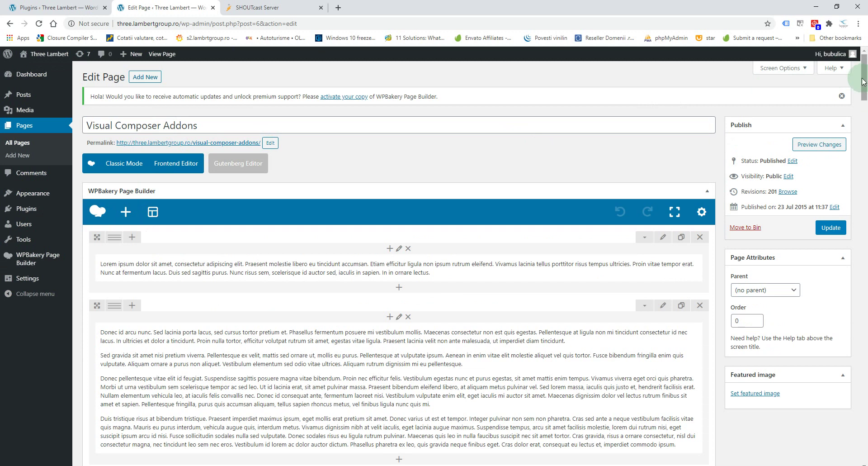
left_click_drag(865, 77, 866, 77)
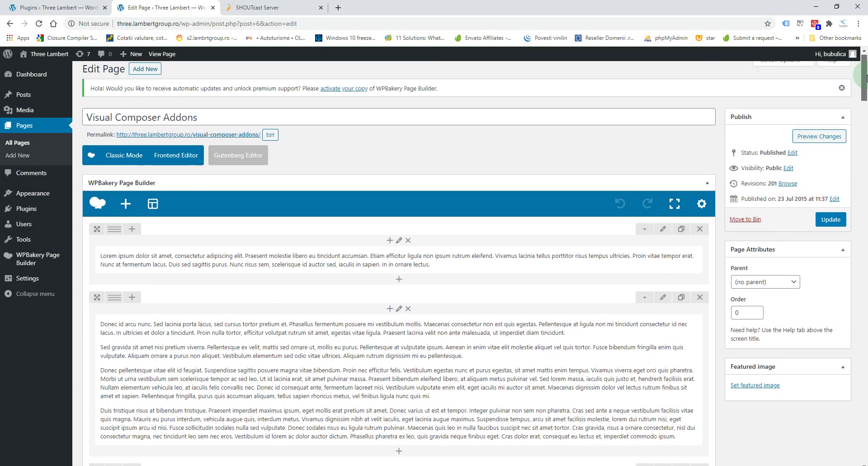
left_click(125, 203)
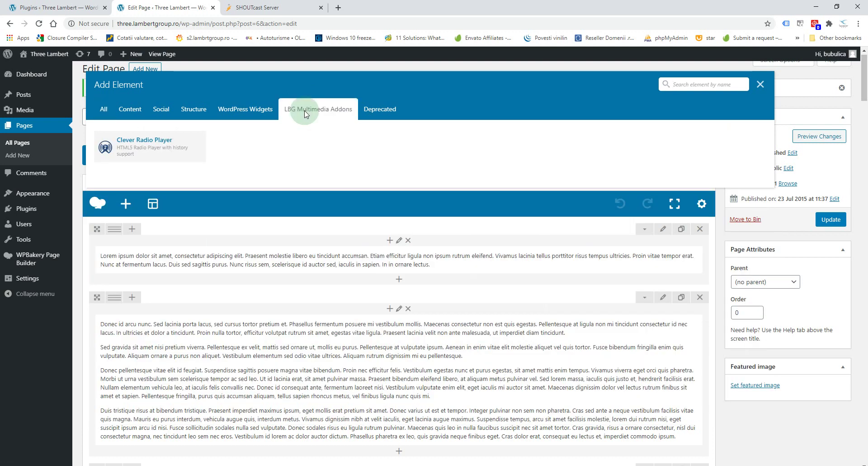
left_click(318, 113)
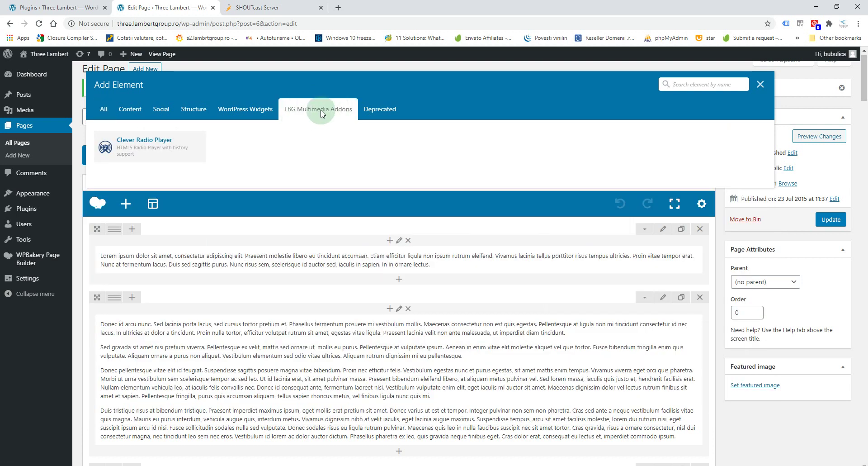
left_click(133, 142)
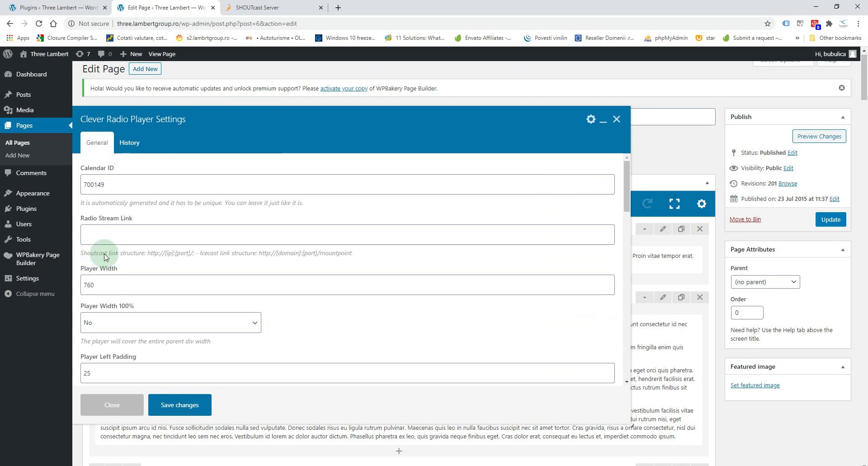
Step: Copy the stream.rockradio.si:9034/ part of the web address from the open SHOUTcast Server page
left_click(131, 233)
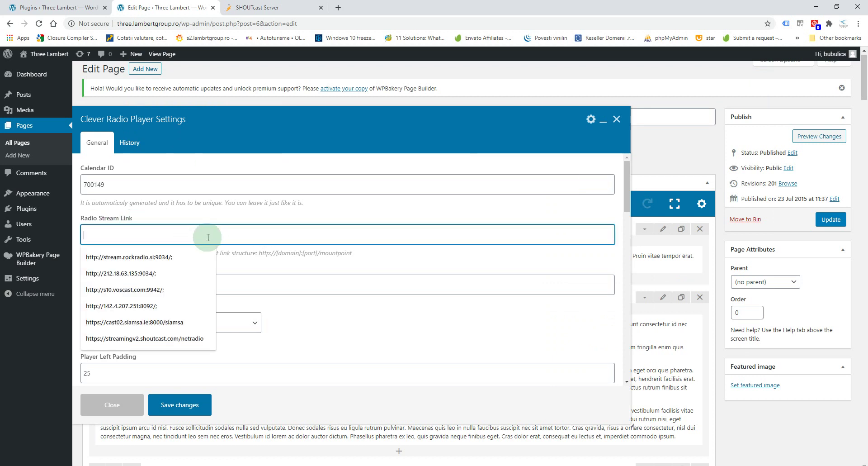
left_click(332, 209)
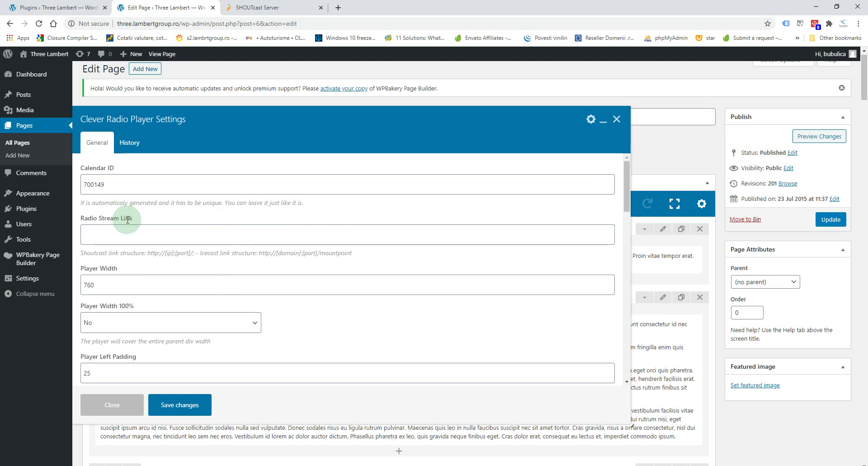
left_click(274, 8)
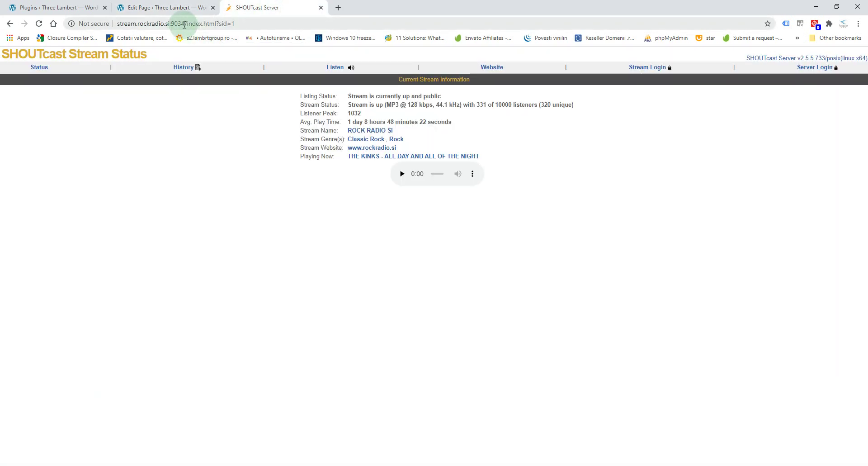
left_click_drag(188, 24, 93, 23)
key("ctrl+c")
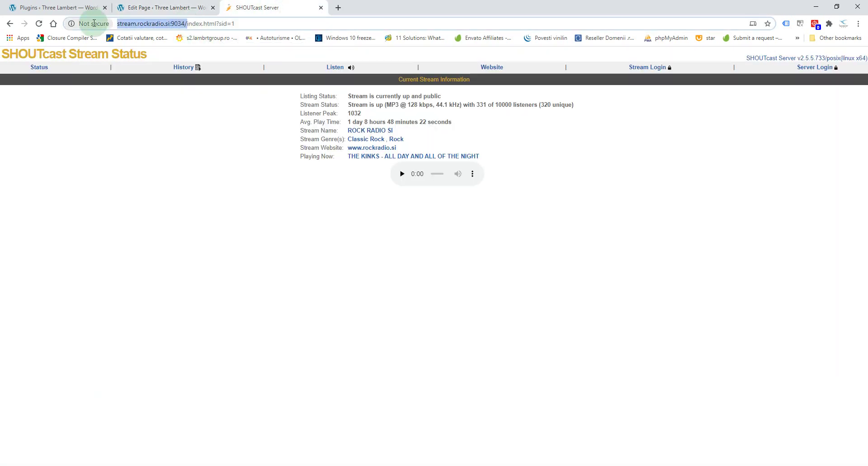
left_click(147, 6)
left_click(219, 235)
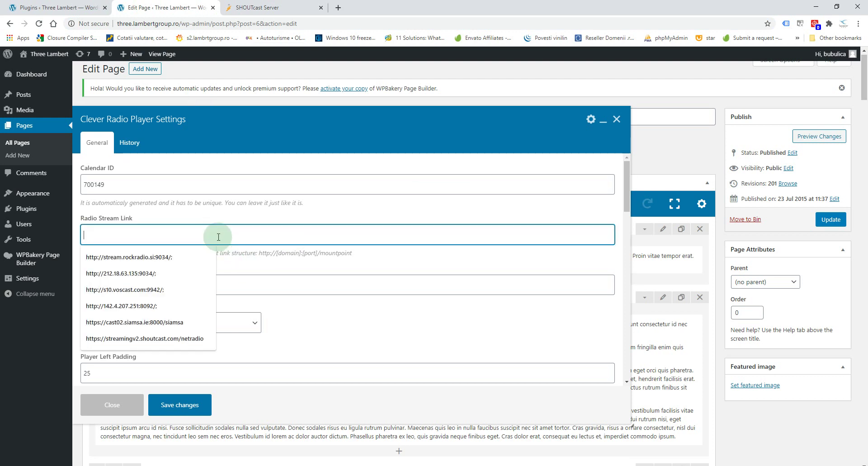
key("ctrl+v")
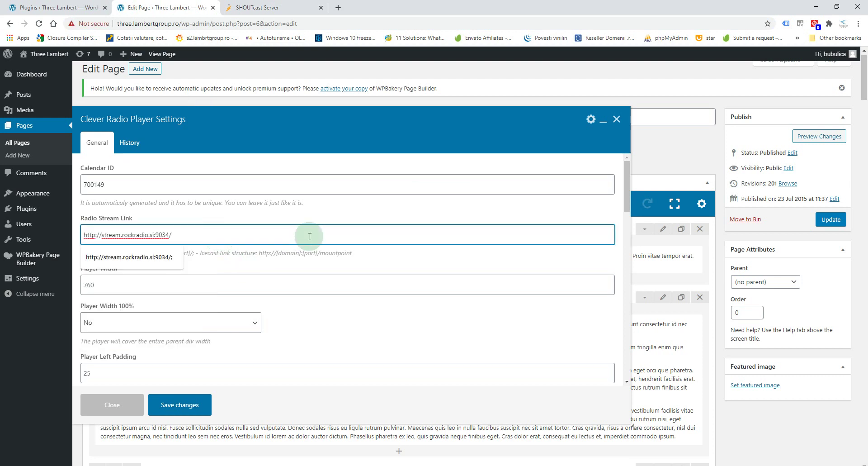
type(";")
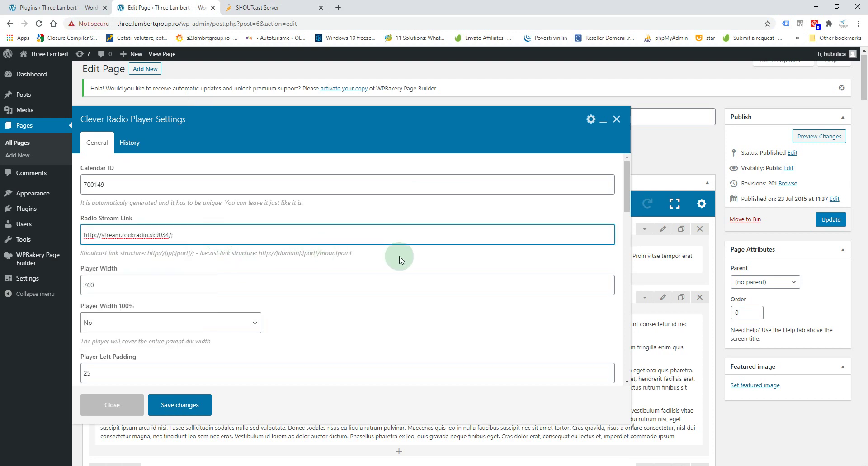
left_click(400, 260)
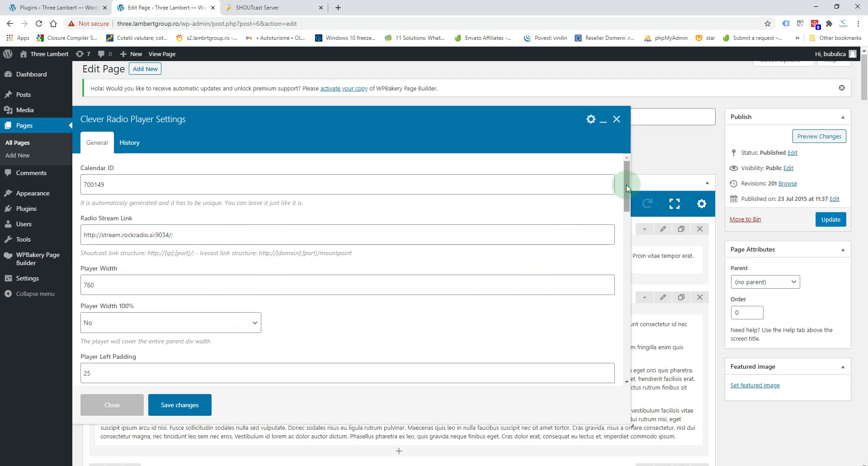
Step: Review the Clever Radio Player's General and History settings and save the element
left_click_drag(626, 190, 625, 203)
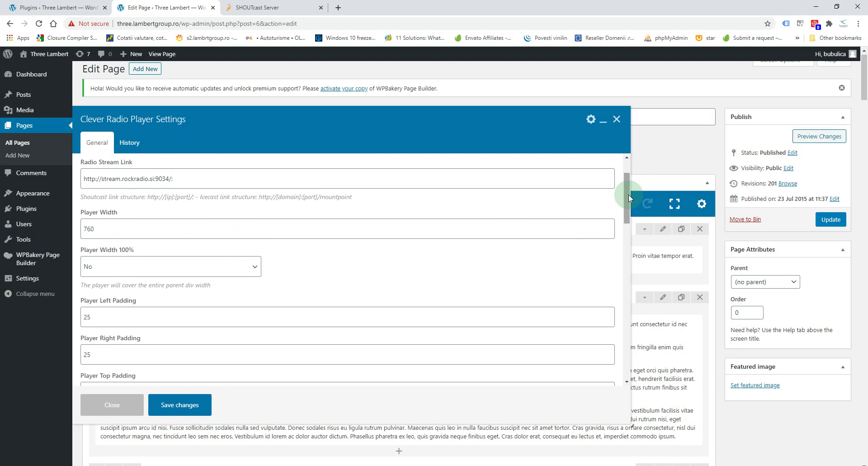
left_click_drag(629, 194, 634, 357)
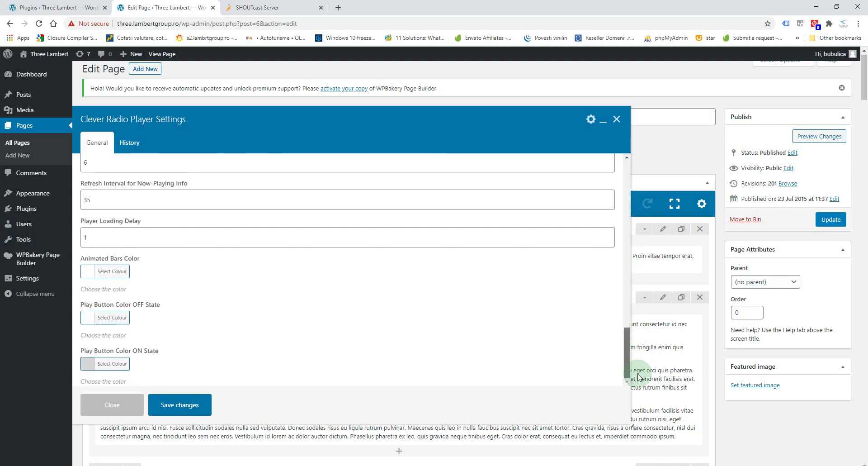
left_click(132, 143)
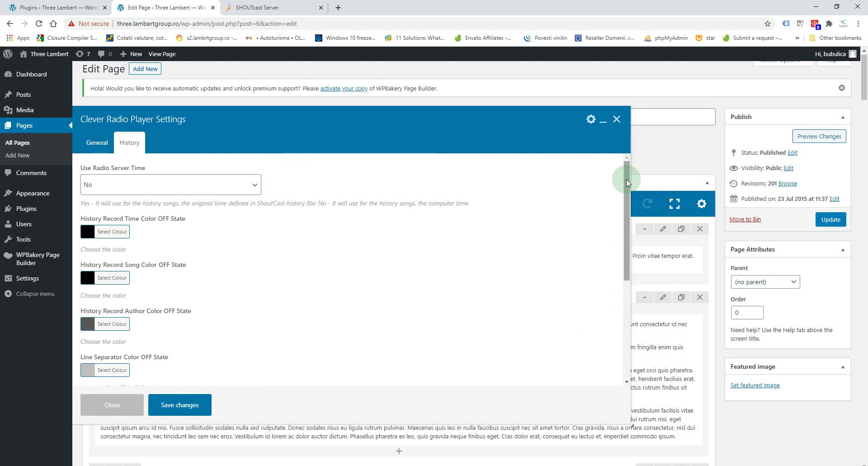
left_click_drag(627, 182, 626, 155)
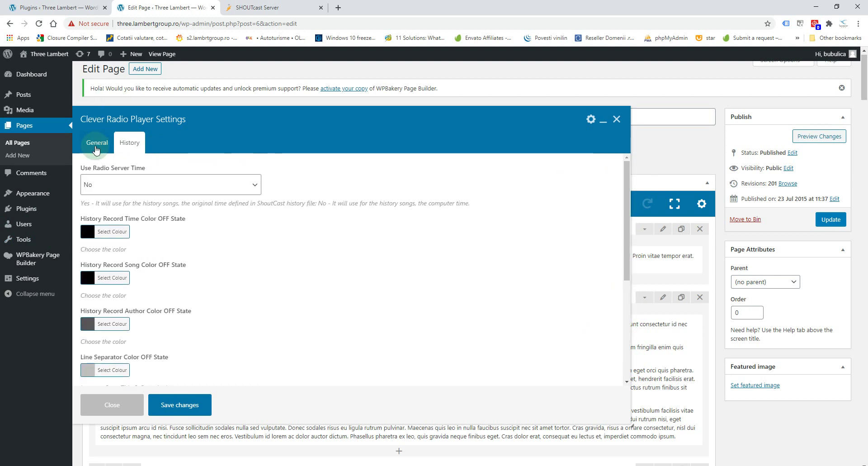
left_click(97, 143)
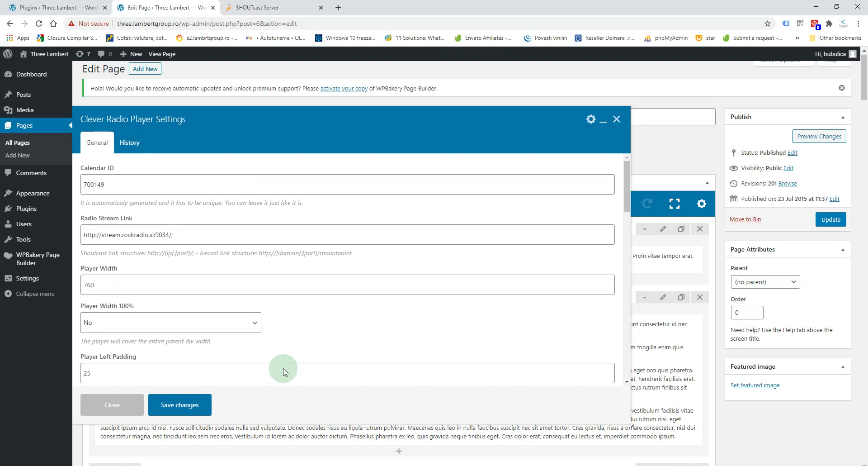
left_click(186, 407)
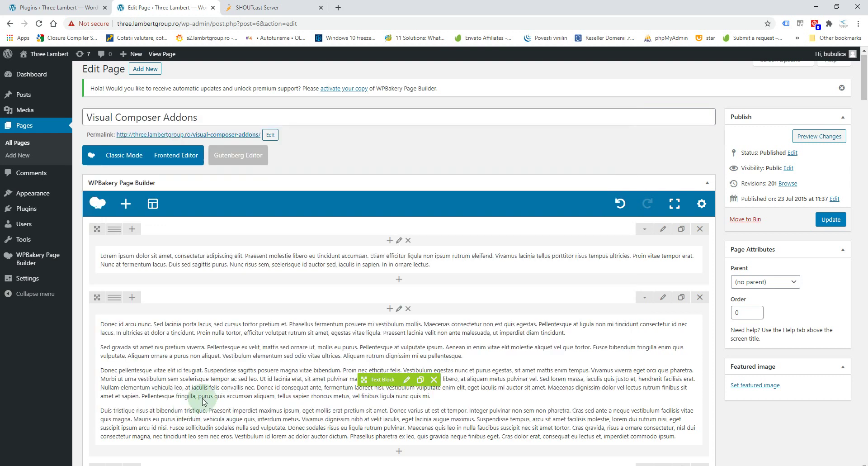
Step: Update the page, move the Clever Radio Player row directly below the first text row, and update the page again
left_click(831, 220)
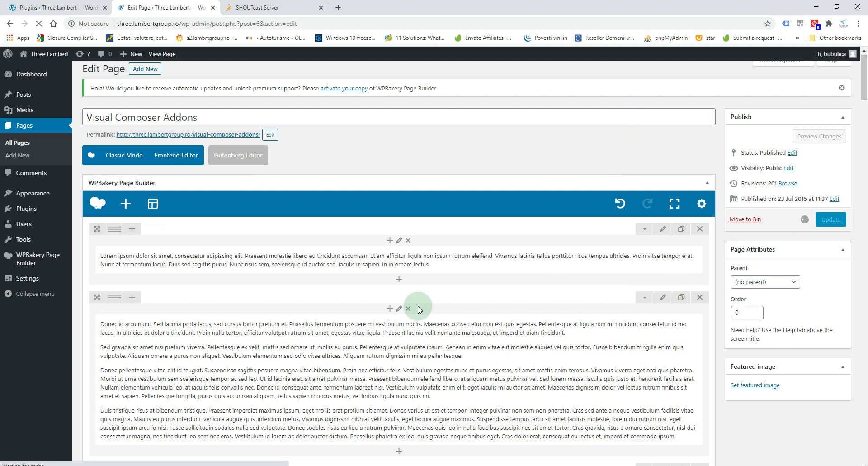
scroll(418, 306, "down", 4)
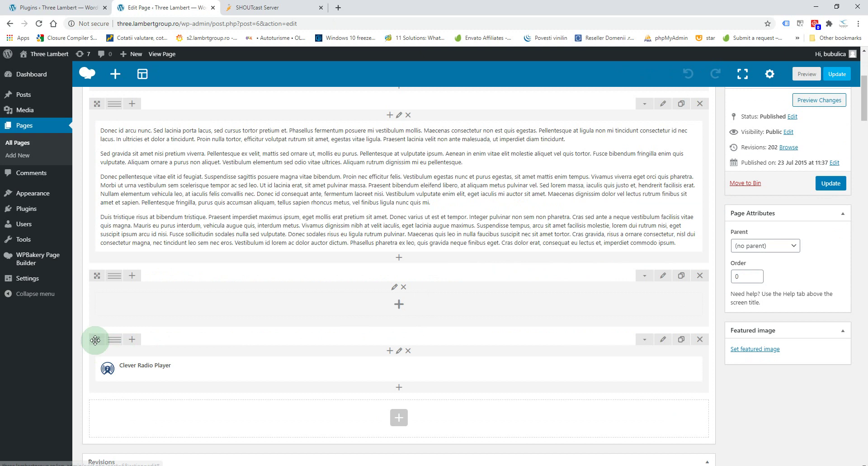
mouse_move(97, 340)
left_mouse_down()
mouse_move(192, 100)
mouse_move(116, 79)
mouse_move(122, 230)
mouse_move(105, 210)
left_mouse_up()
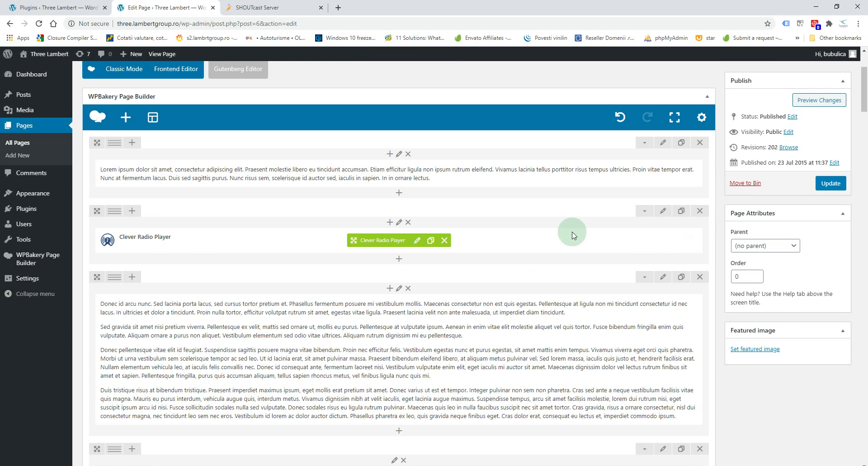
left_click(830, 183)
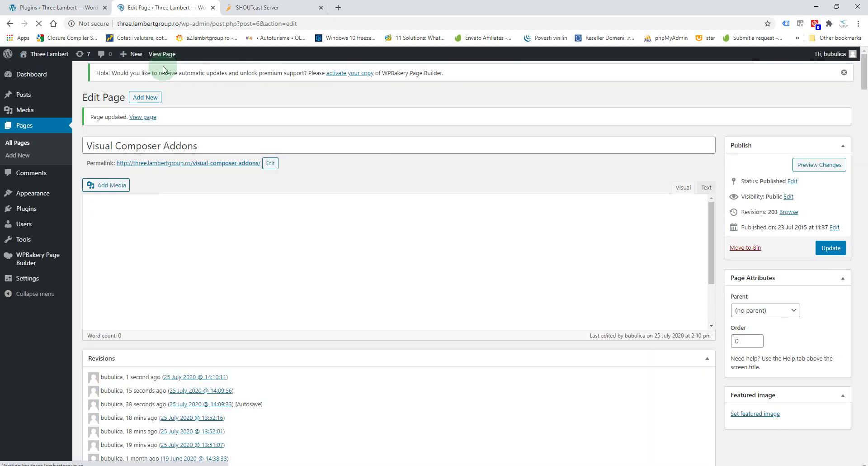
Step: Open the published page in a separate tab and examine the radio player and its song history
middle_click(164, 55)
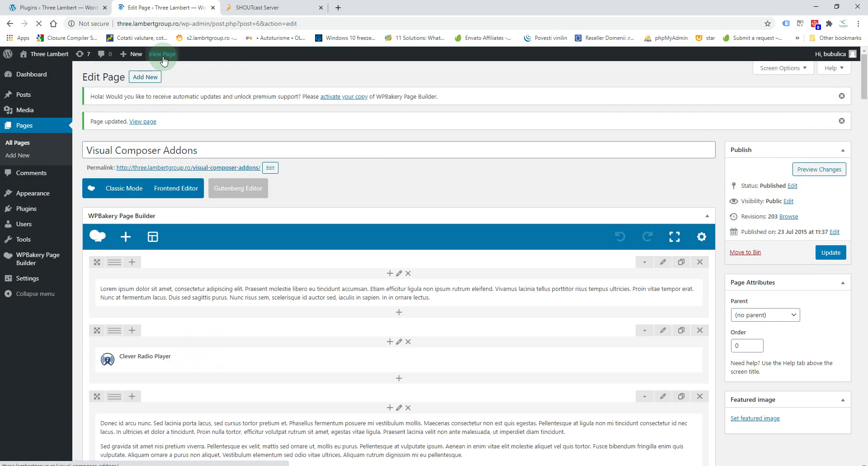
left_click(281, 8)
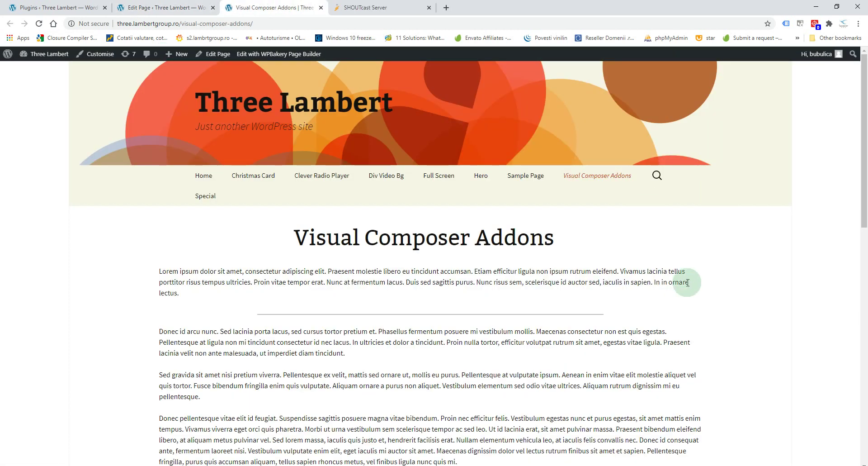
scroll(688, 282, "down", 2)
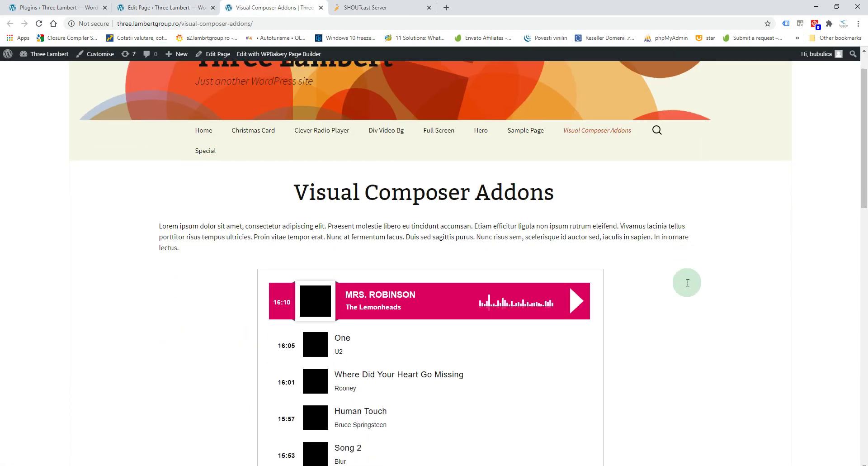
scroll(687, 284, "down", 3)
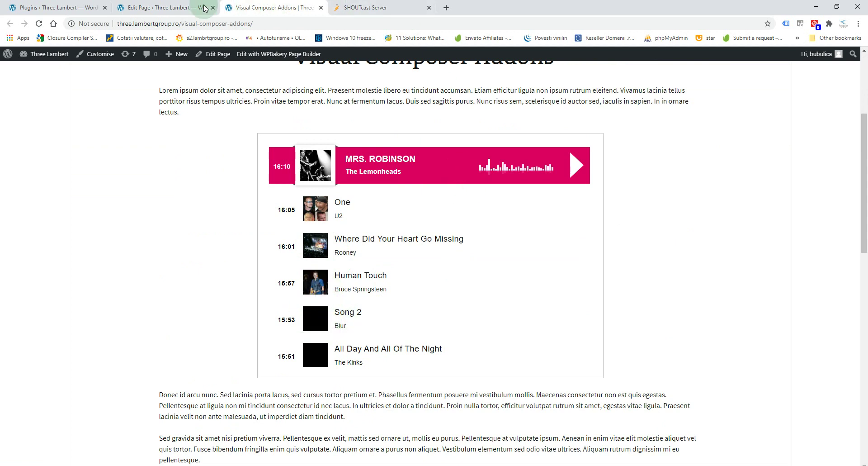
Step: Reopen the Clever Radio Player's settings in the page editor and set its Default "No Image Available" picture to noimageavailable.jpg from the media library
left_click(168, 8)
mouse_move(439, 360)
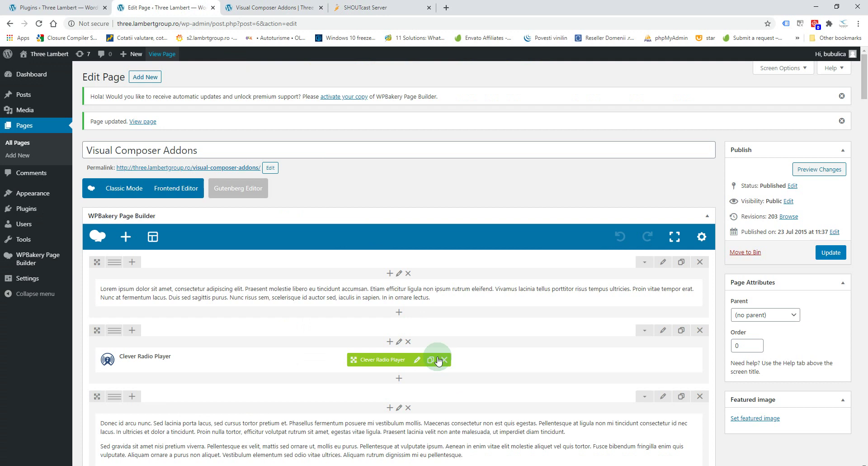
left_click(417, 363)
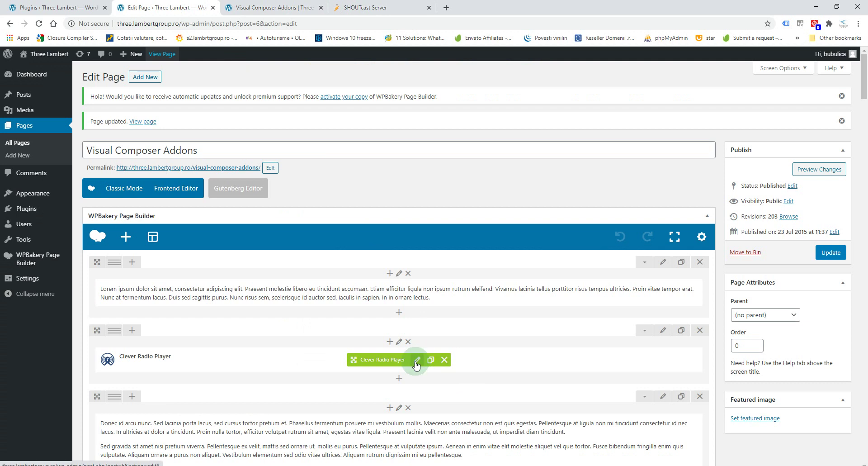
left_click_drag(627, 180, 609, 270)
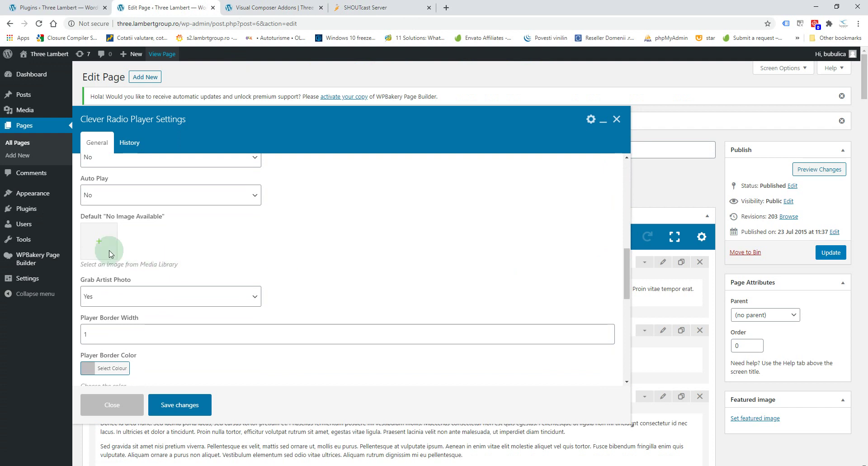
left_click(98, 242)
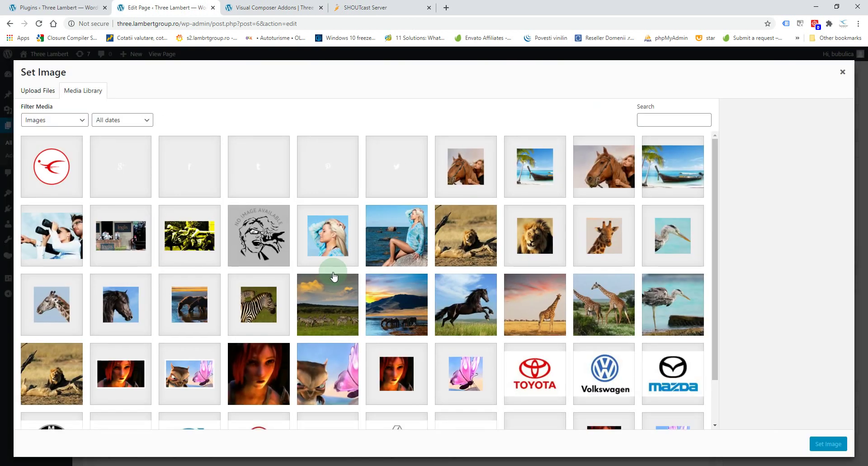
left_click(256, 233)
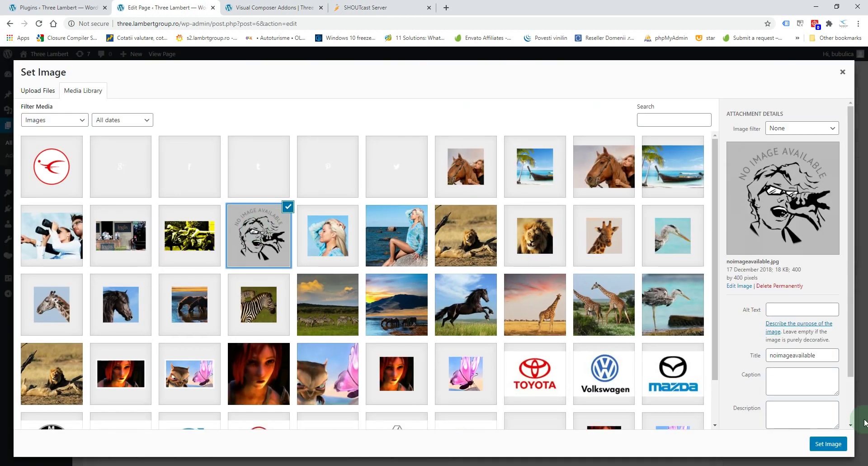
left_click(825, 443)
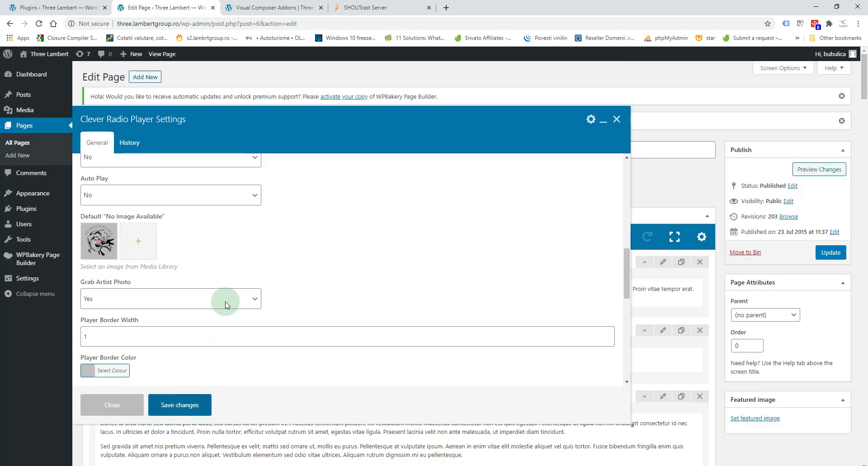
Step: Examine the radio player's width relative to the surrounding text on the published page
left_click(258, 8)
left_click(474, 111)
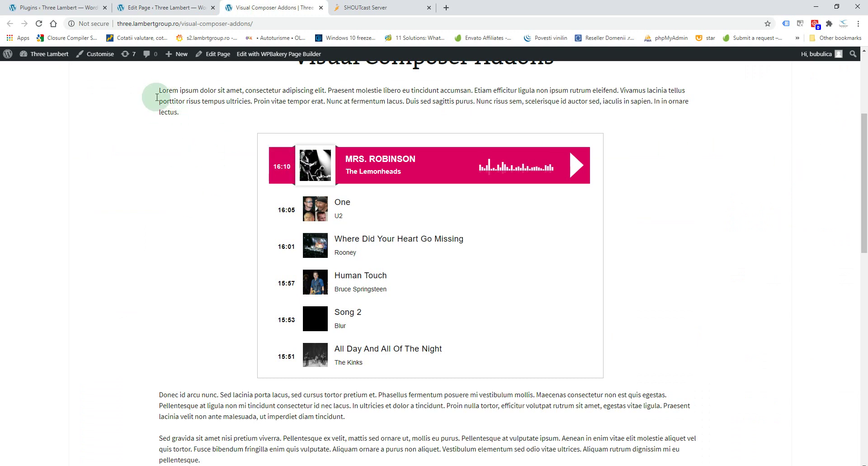
scroll(228, 110, "up", 2)
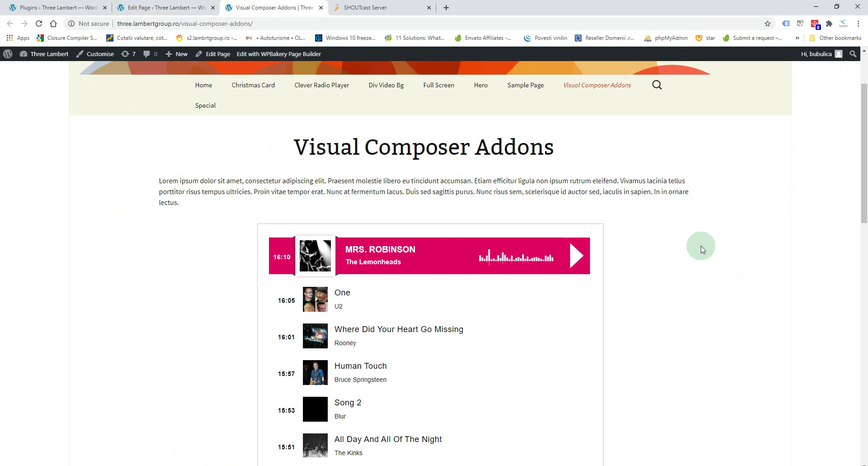
Step: Set the Clever Radio Player's Player Width 100% option to Yes in its General settings
left_click(187, 7)
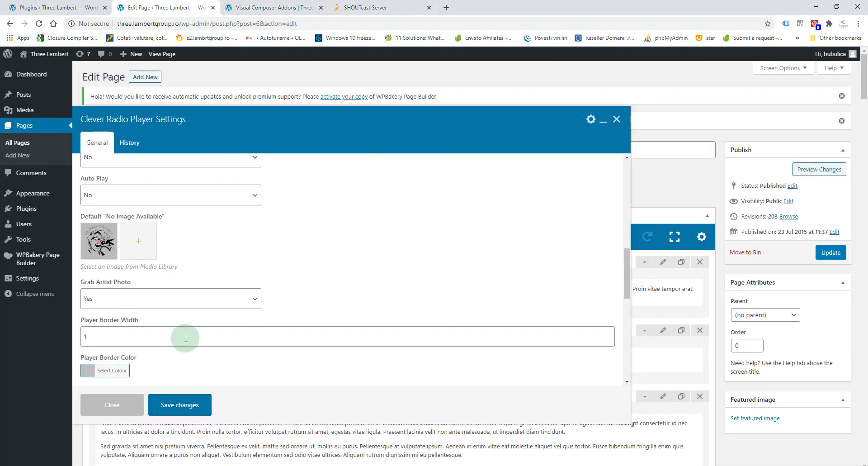
scroll(294, 294, "up", 2)
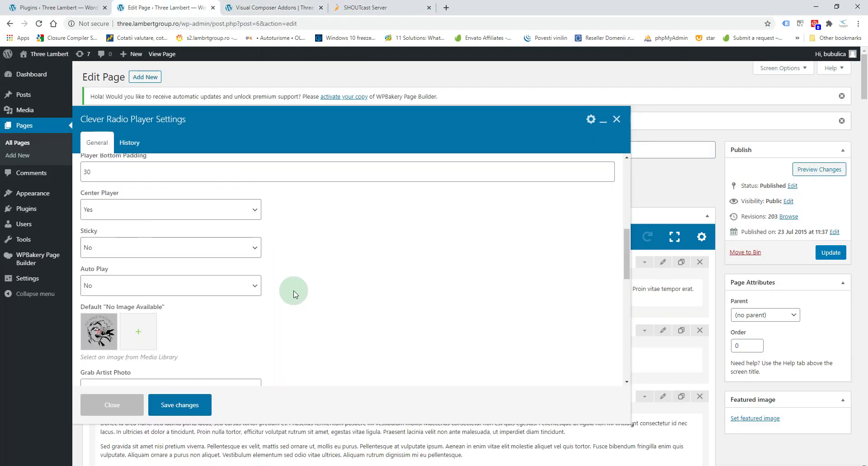
left_click_drag(624, 256, 624, 210)
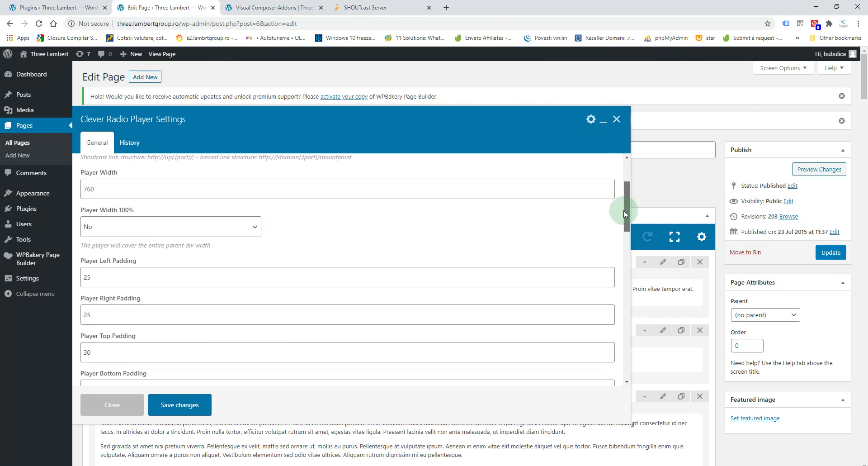
left_click(143, 226)
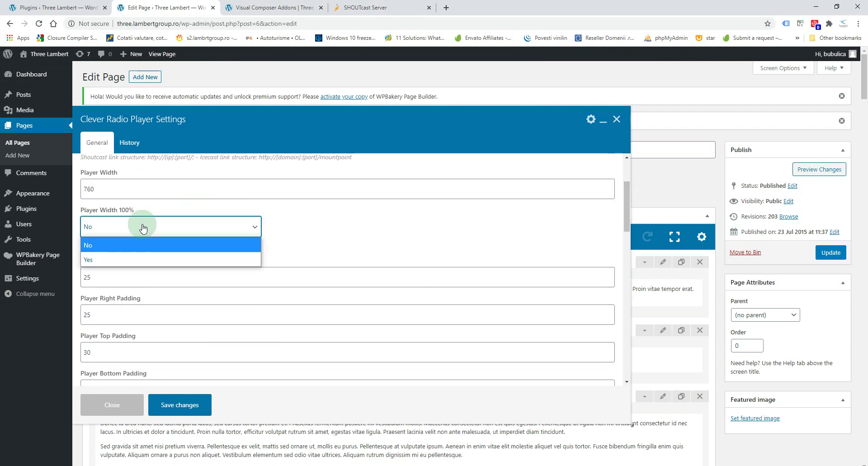
left_click(112, 260)
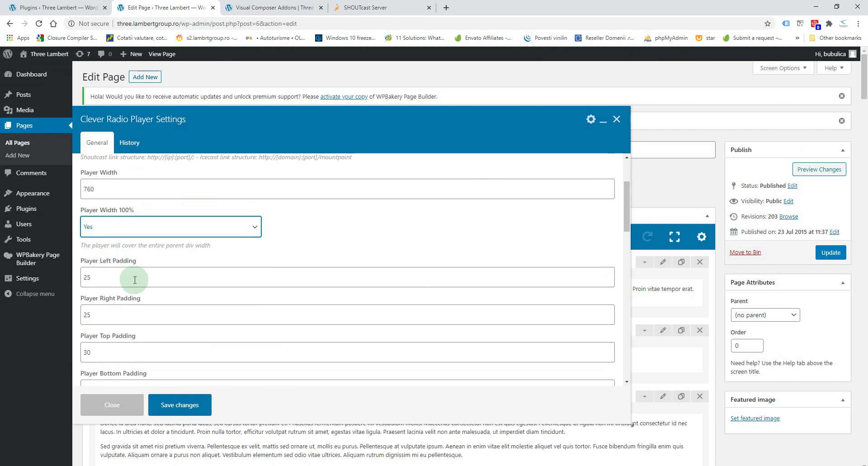
Step: Save the player's settings, update the page, and check the player's width and song history images on the published page
left_click(182, 409)
left_click(831, 252)
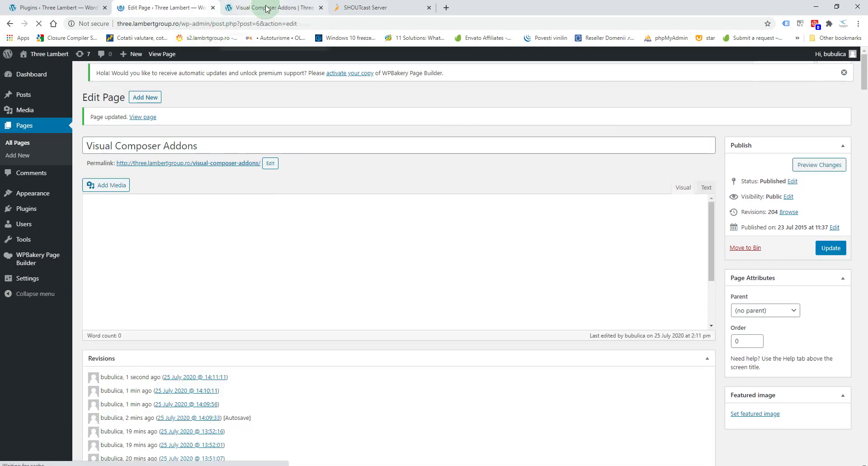
left_click(252, 8)
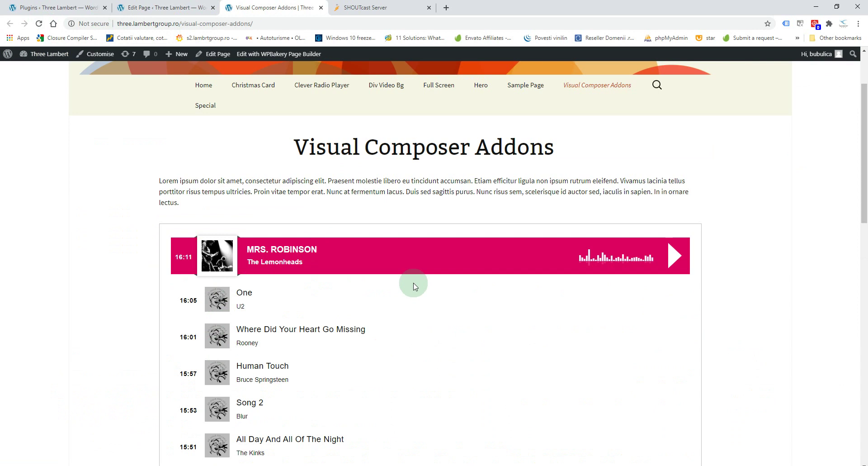
left_click_drag(864, 151, 859, 199)
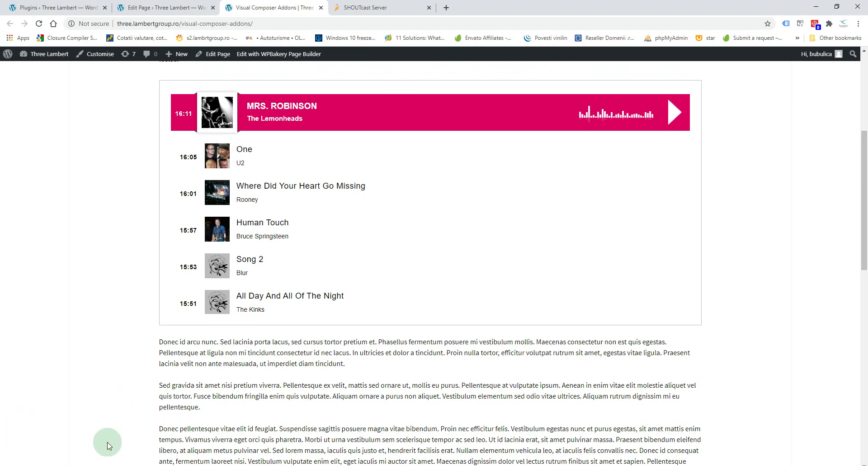
Step: Reopen the Clever Radio Player's settings in the page editor and set Sticky to Yes
left_click(142, 9)
mouse_move(304, 368)
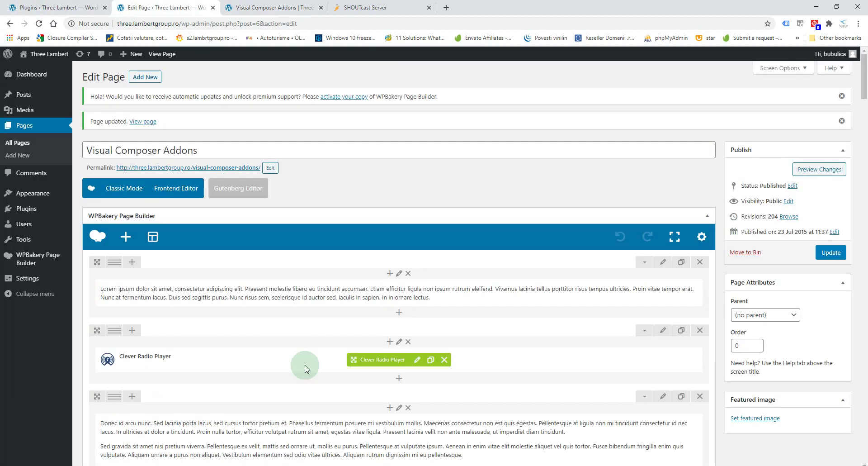
left_click(418, 360)
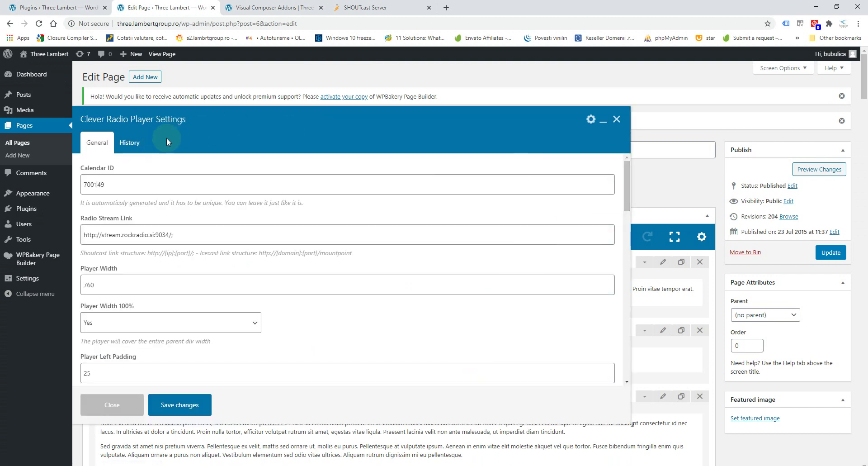
left_click_drag(624, 180, 621, 252)
left_click(167, 246)
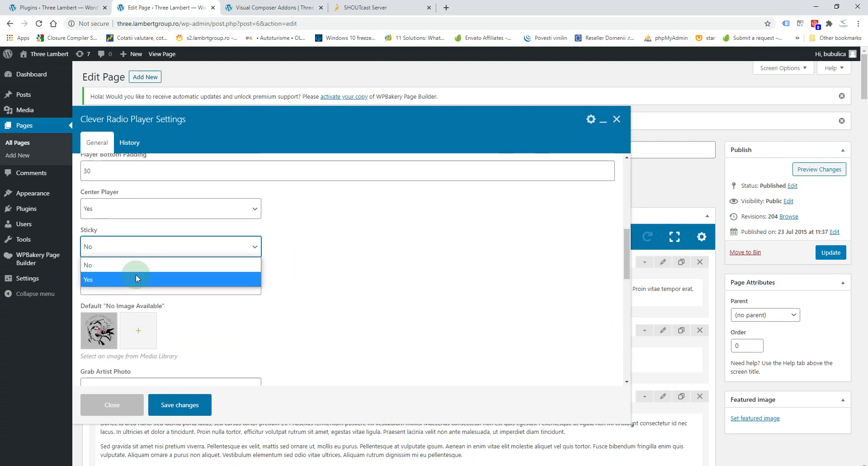
left_click(134, 276)
left_click(530, 267)
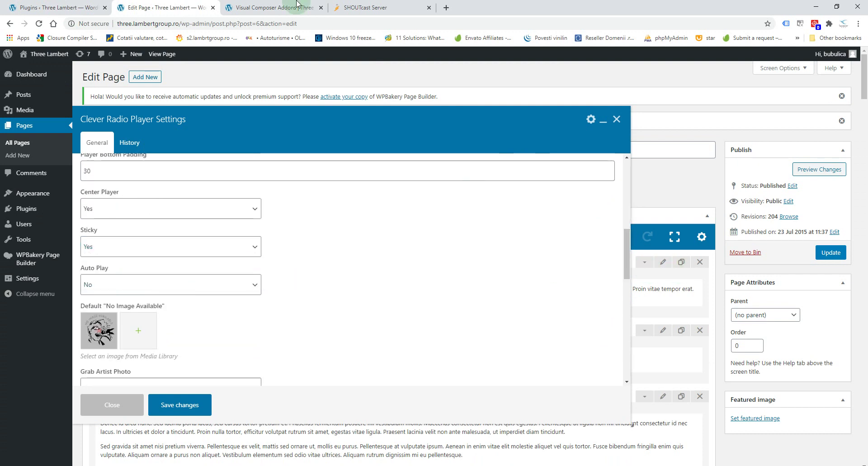
Step: Check the song history on the published page and set the player's Total Number Of Elements Displayed to 1
left_click(271, 8)
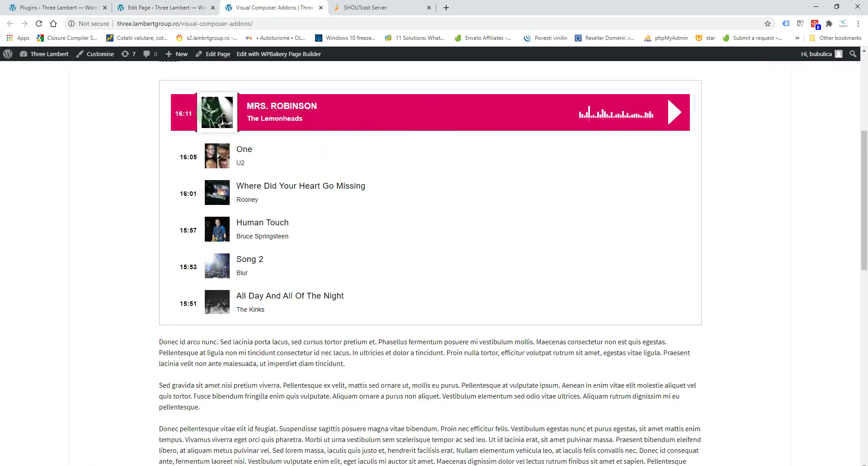
left_click(170, 7)
left_click_drag(626, 254, 606, 329)
double_click(91, 263)
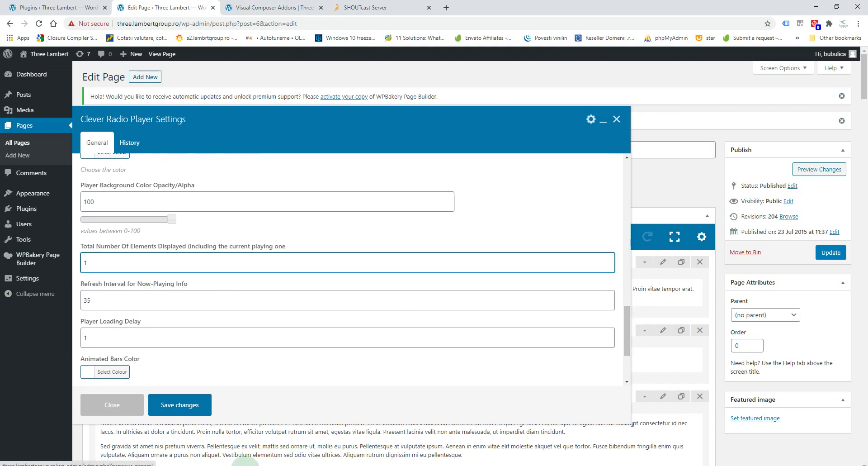
Step: Save the player's sticky and element-count settings, update the page, and reload the published page
left_click(179, 408)
left_click(827, 254)
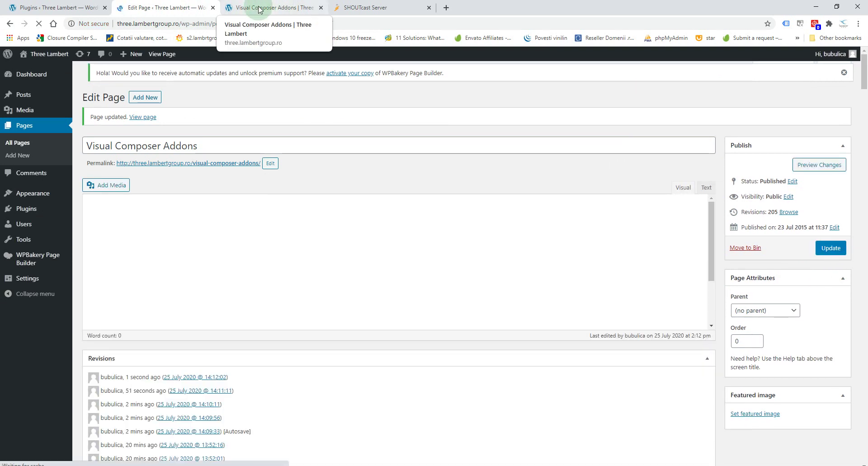
left_click(266, 7)
left_click(39, 25)
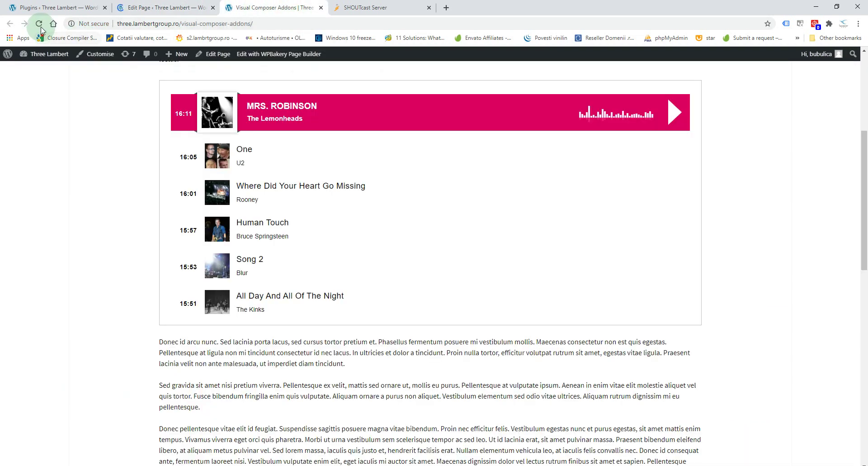